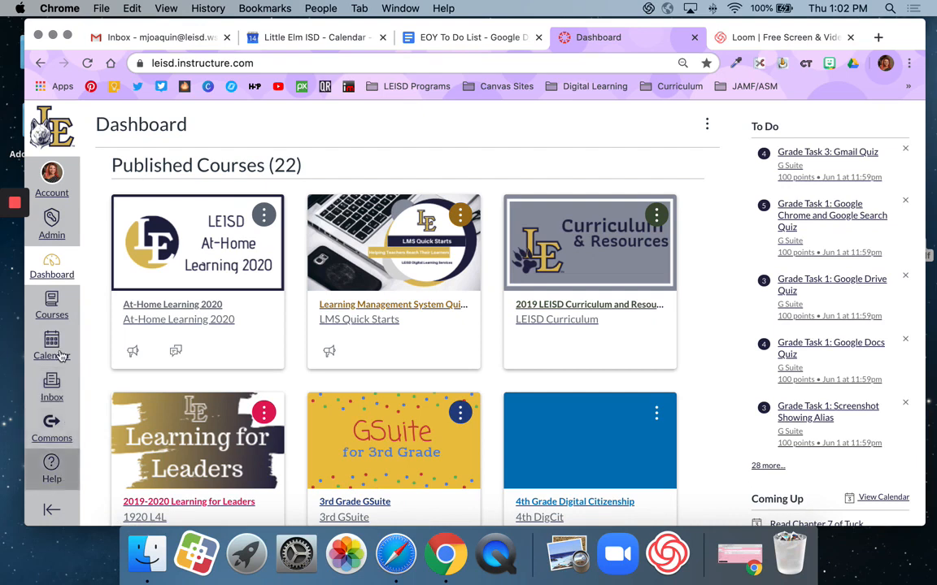
# - Collapse and re-expand the global navigation, and open the Calendar
pyautogui.click(51, 510)
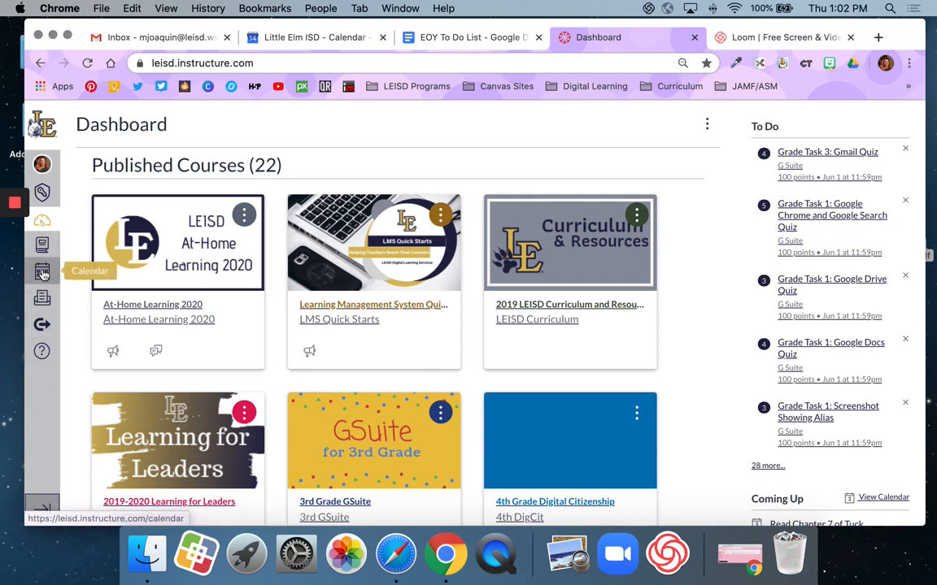
pyautogui.click(45, 508)
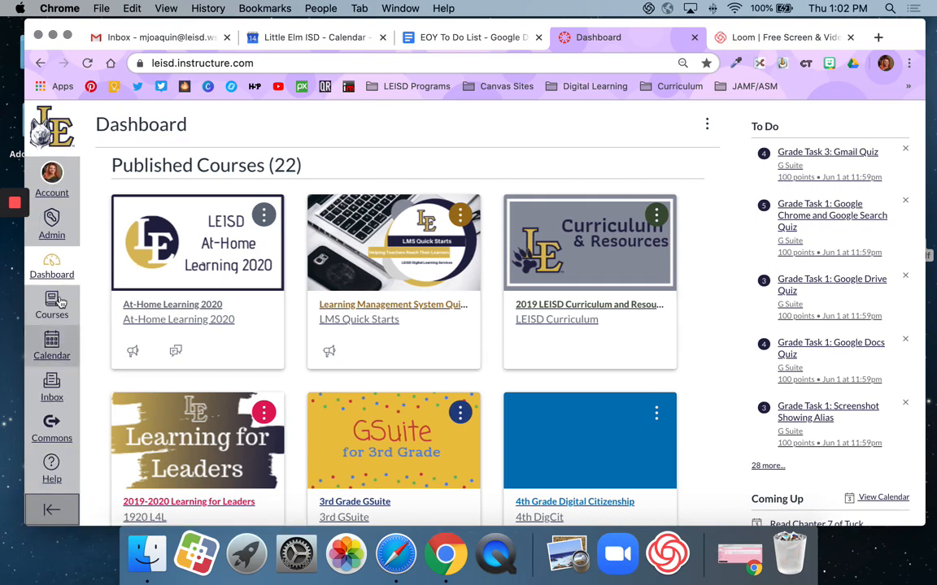
pyautogui.click(52, 345)
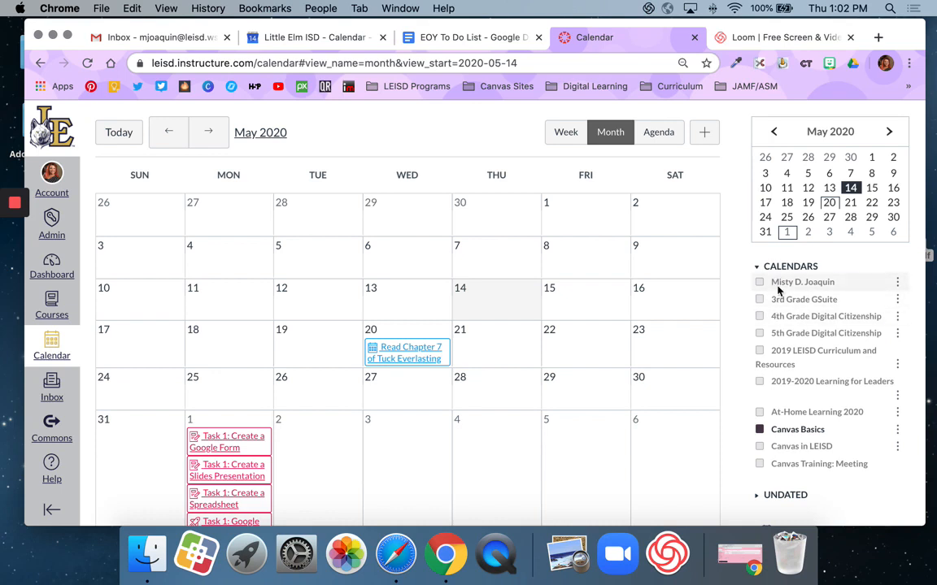
# - Look through the list of course calendars to see which ones are selected for display
pyautogui.scroll(-5, 784, 333)
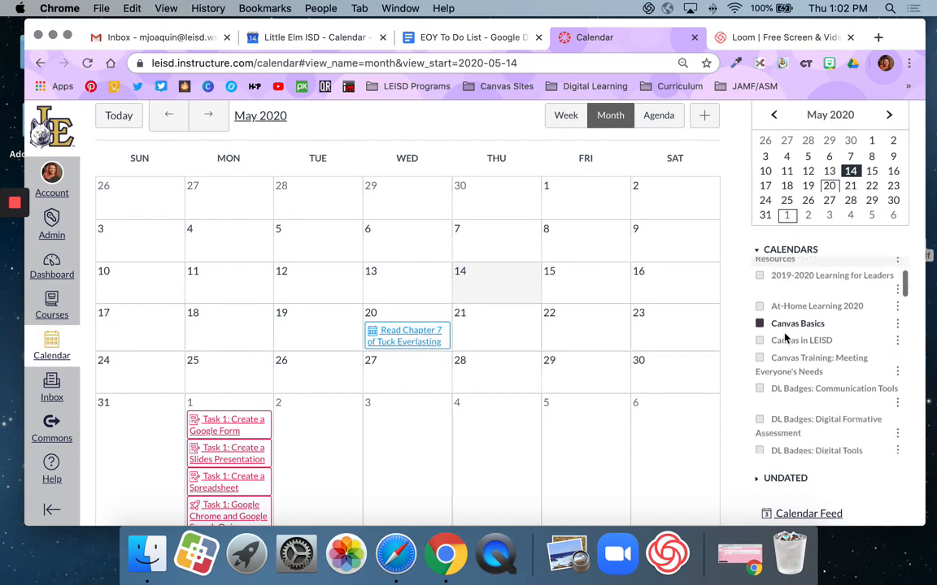
pyautogui.scroll(-10, 784, 337)
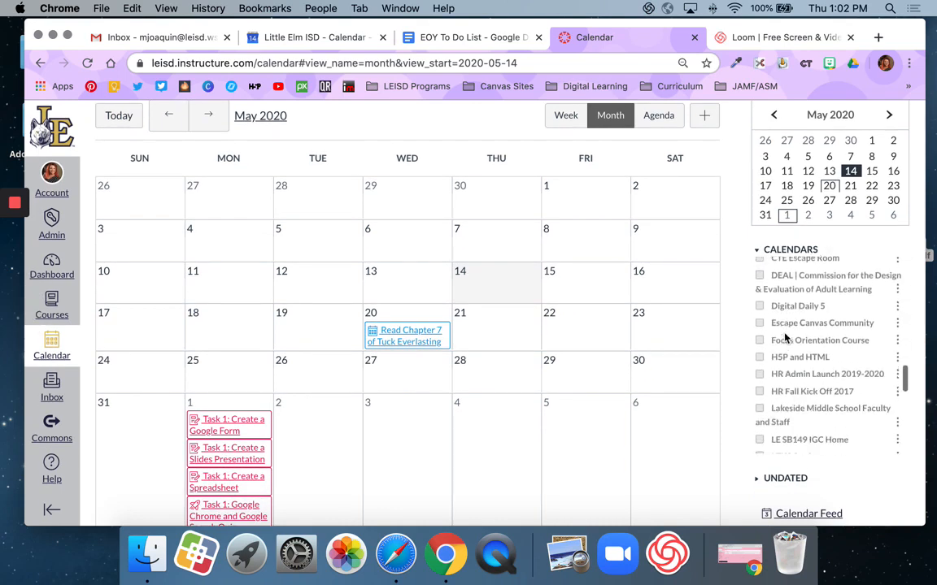
pyautogui.scroll(-5, 785, 337)
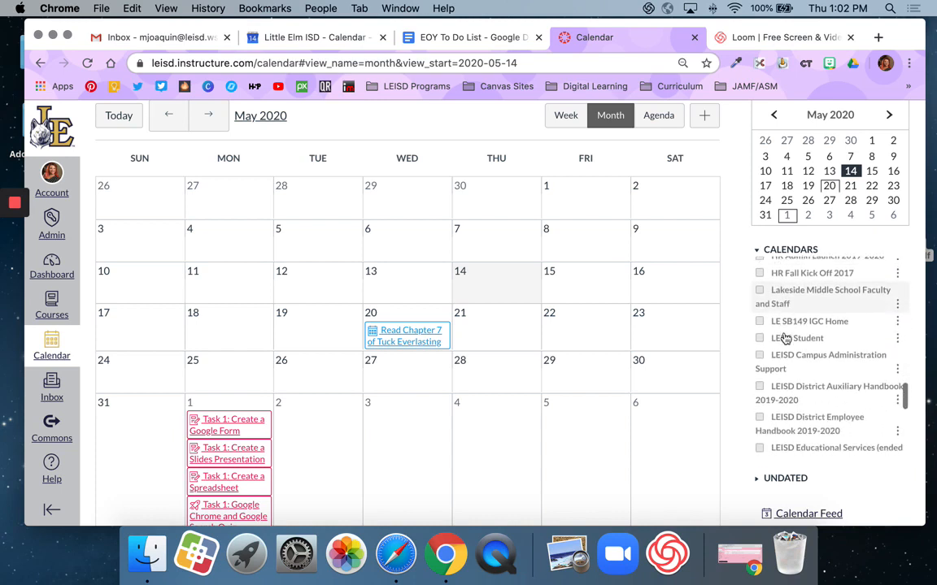
pyautogui.scroll(5, 781, 333)
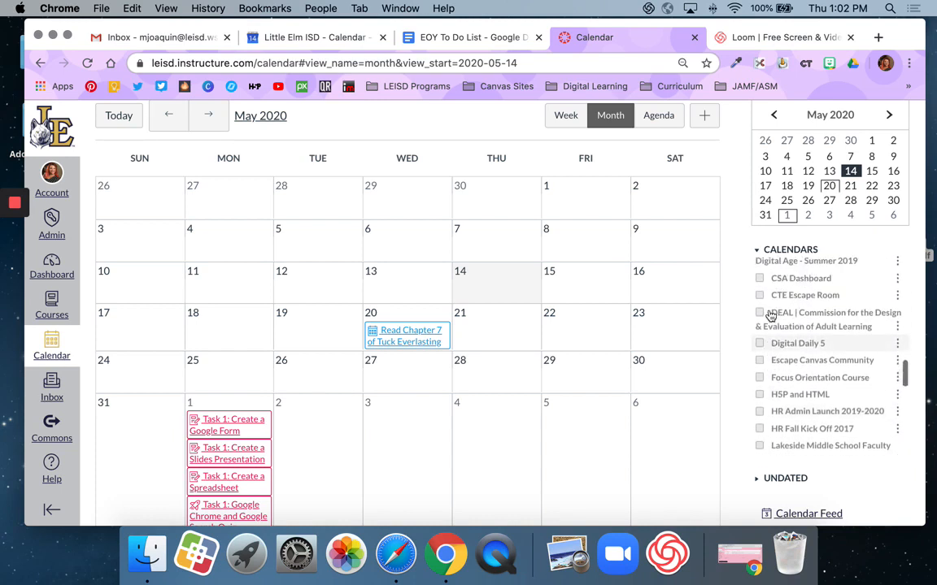
pyautogui.scroll(3, 770, 316)
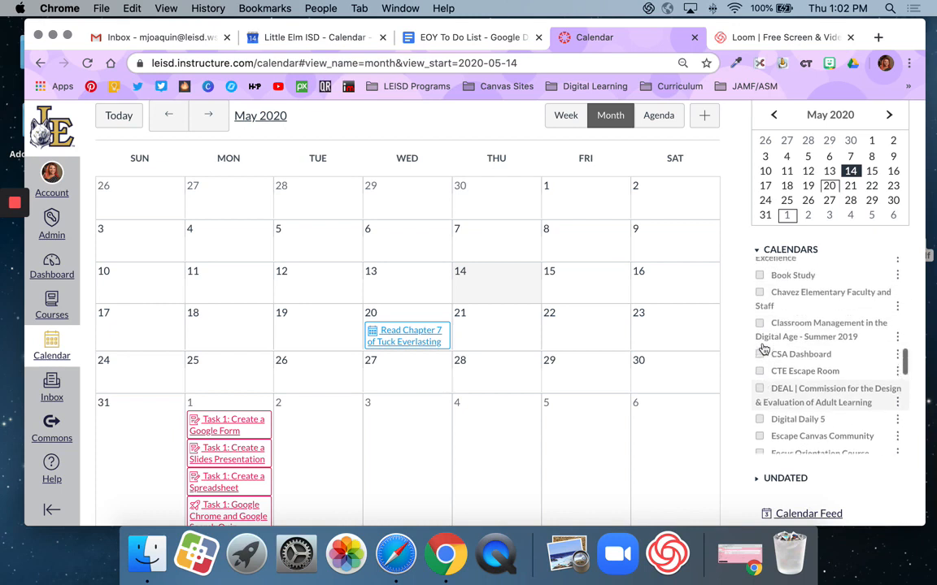
pyautogui.scroll(5, 764, 349)
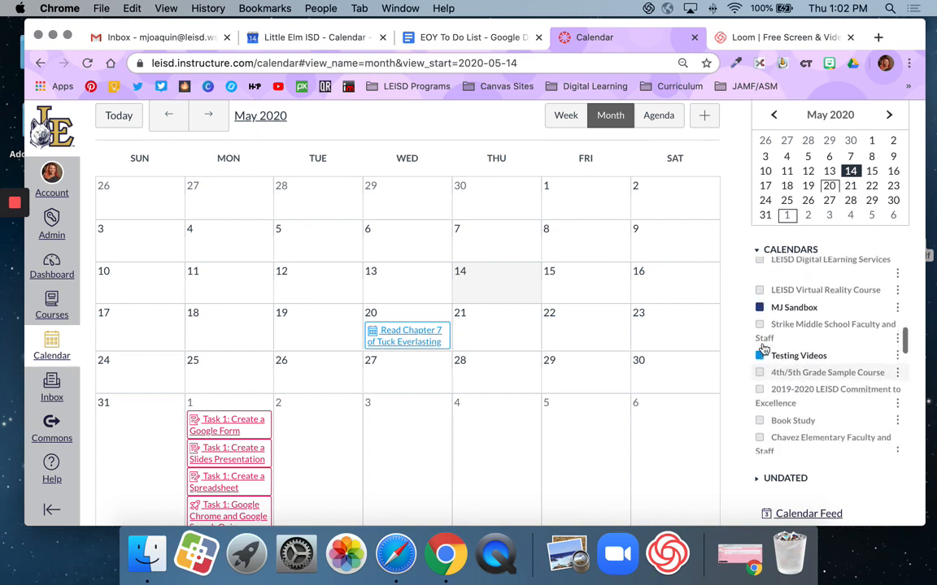
pyautogui.scroll(5, 764, 350)
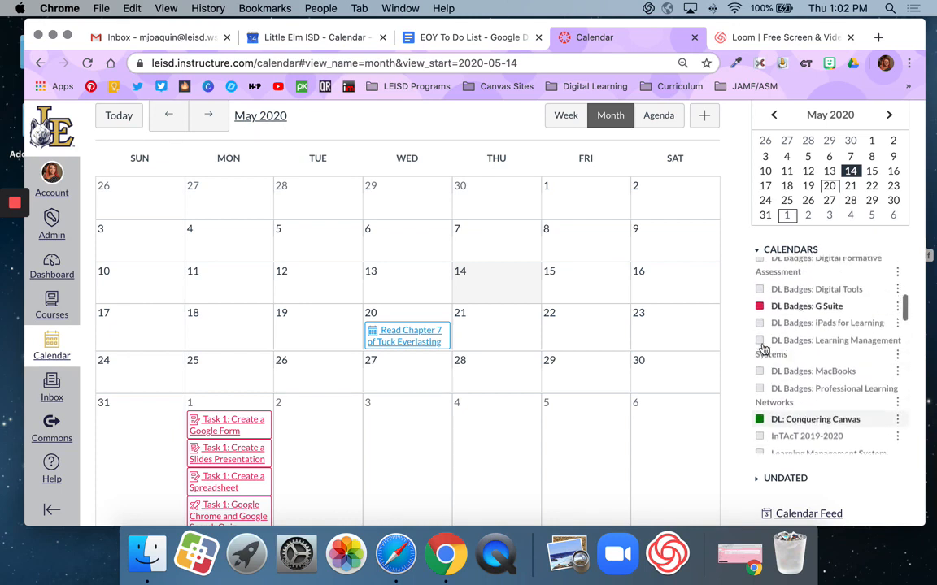
pyautogui.scroll(1, 764, 349)
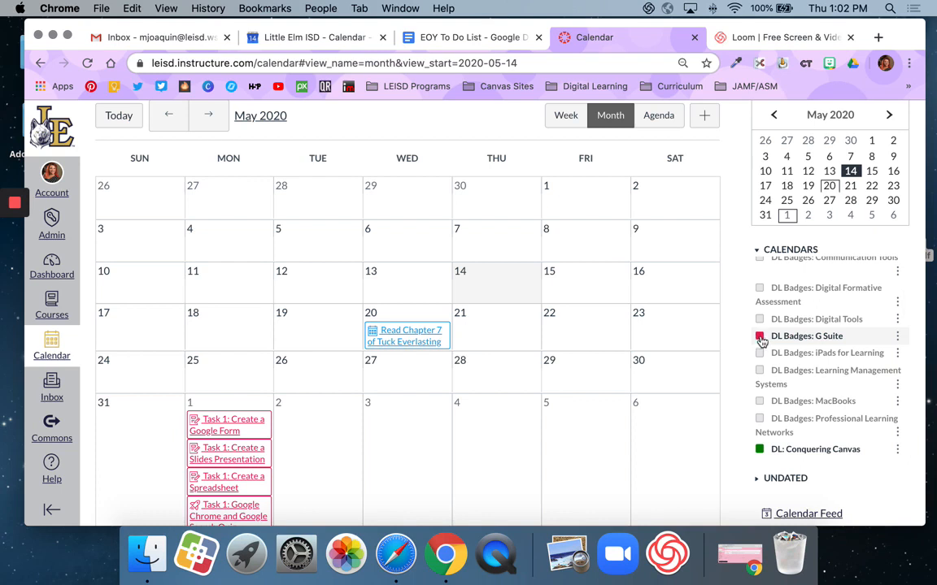
# - Hide and re-show the DL Badges: G Suite calendar, and open its course color choices, cancelling without picking a color
pyautogui.click(759, 337)
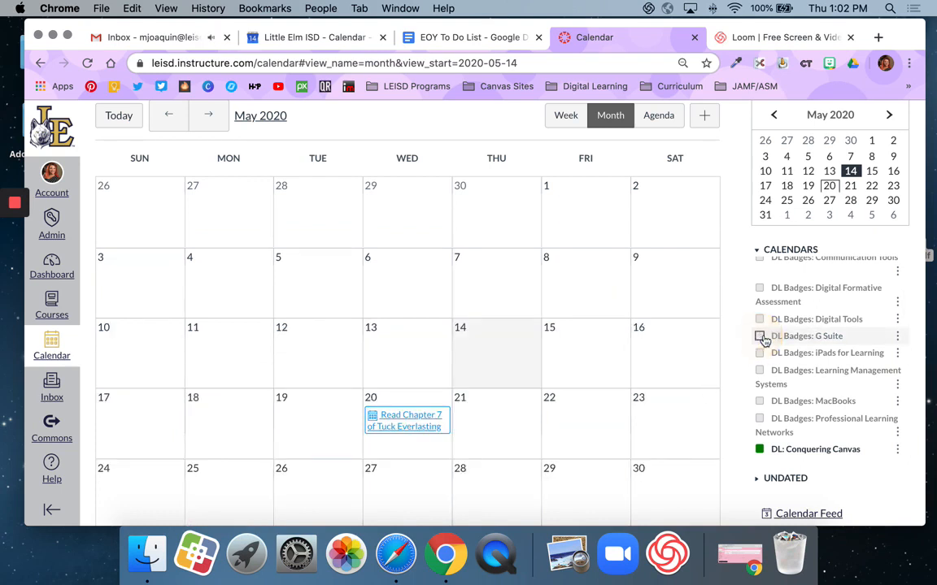
pyautogui.click(759, 336)
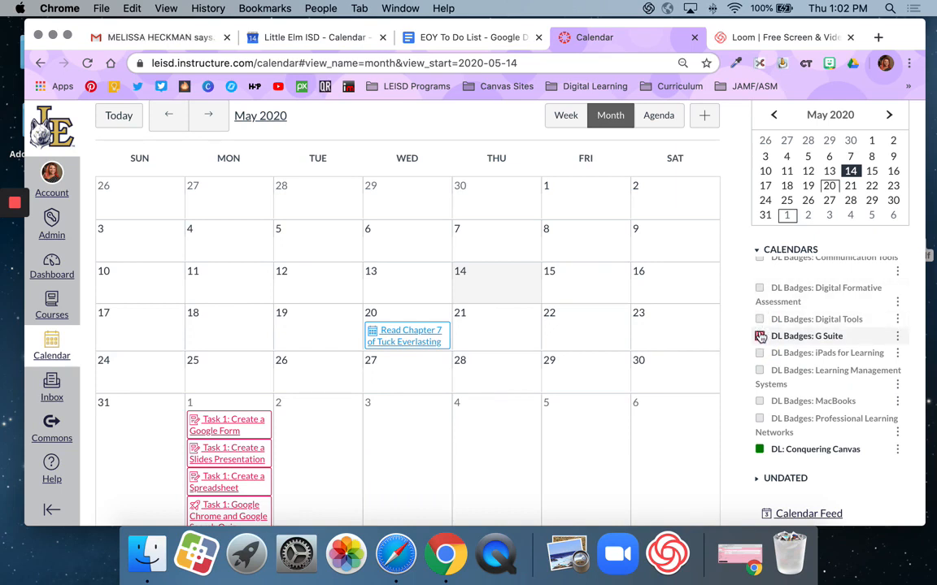
pyautogui.click(898, 338)
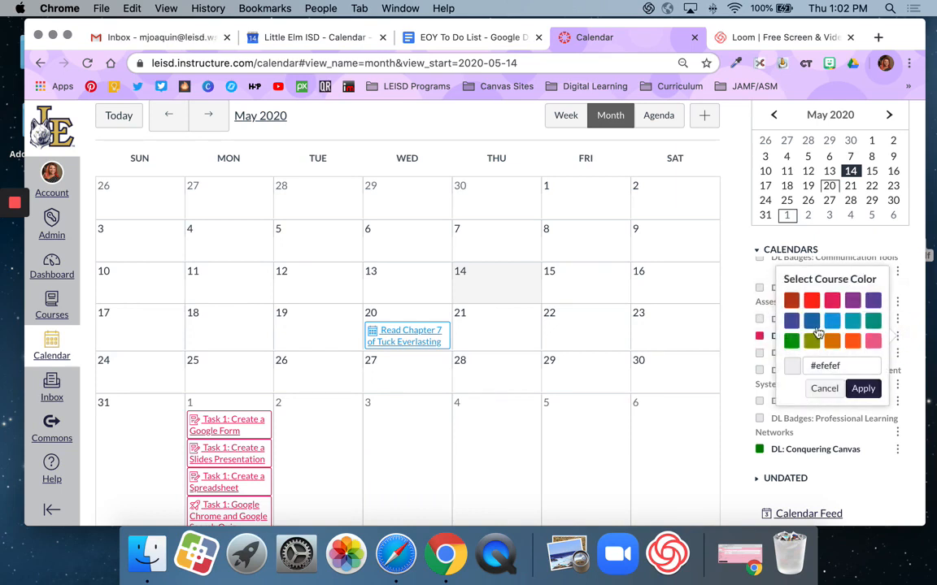
pyautogui.click(824, 388)
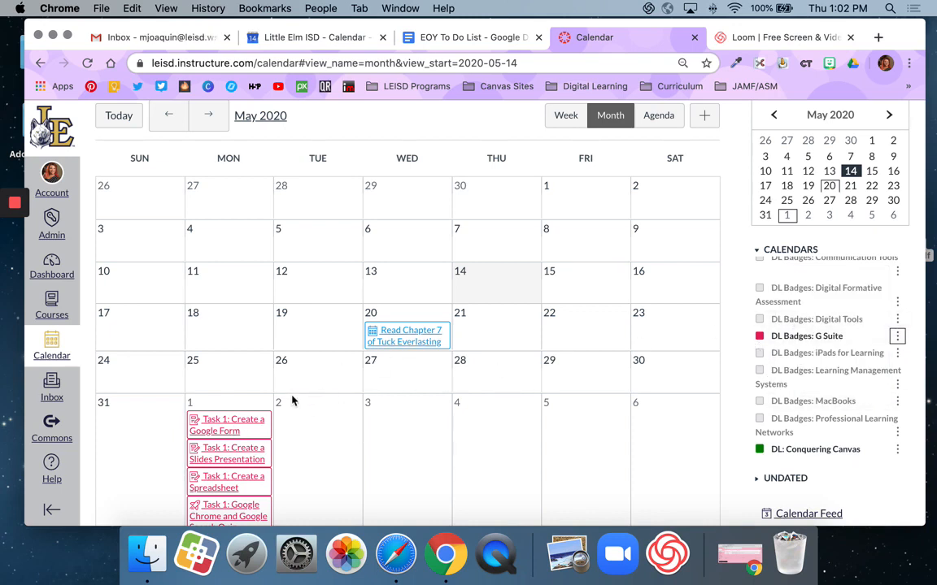
# - View the calendar by Week, Month and Agenda, and look further through the course calendars list
pyautogui.scroll(1, 528, 256)
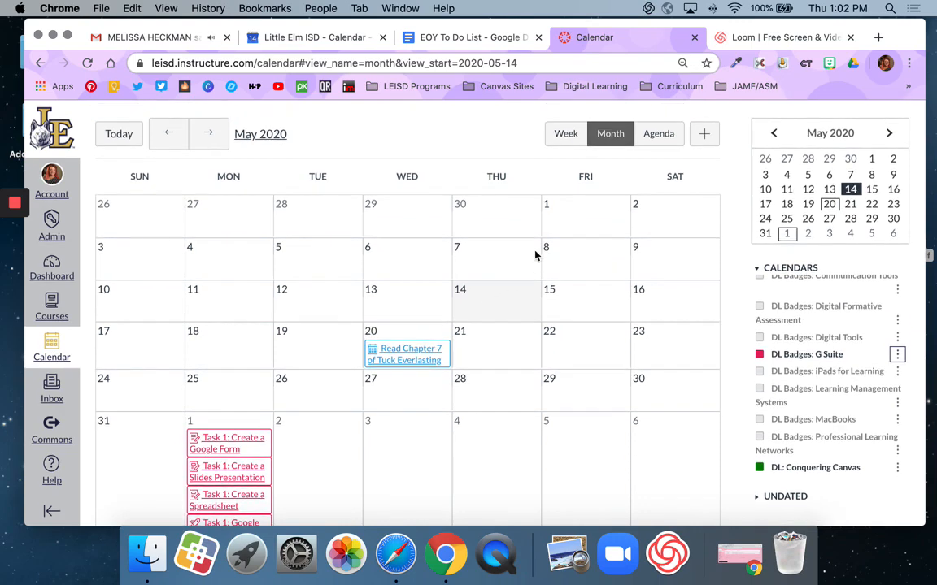
pyautogui.click(569, 135)
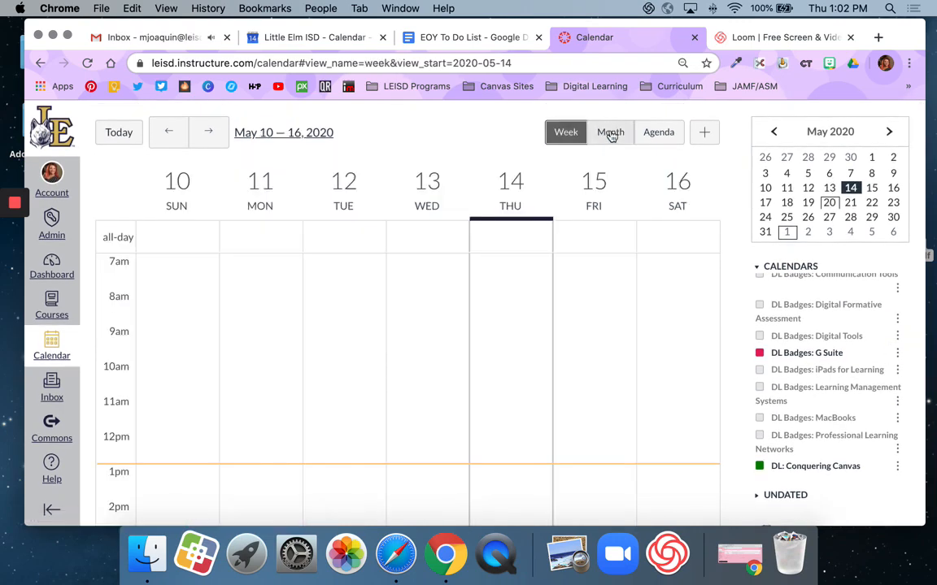
pyautogui.click(610, 133)
pyautogui.click(659, 136)
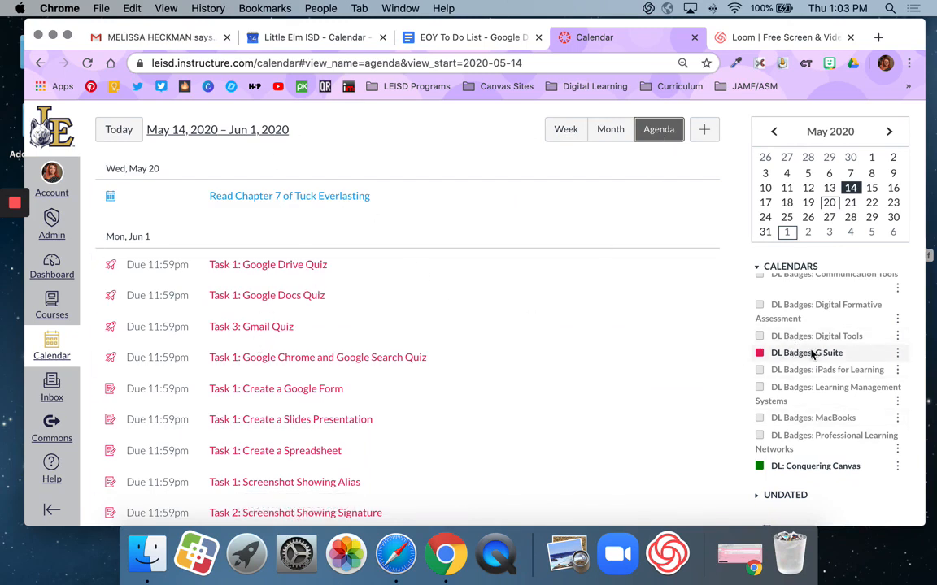
pyautogui.scroll(-3, 811, 388)
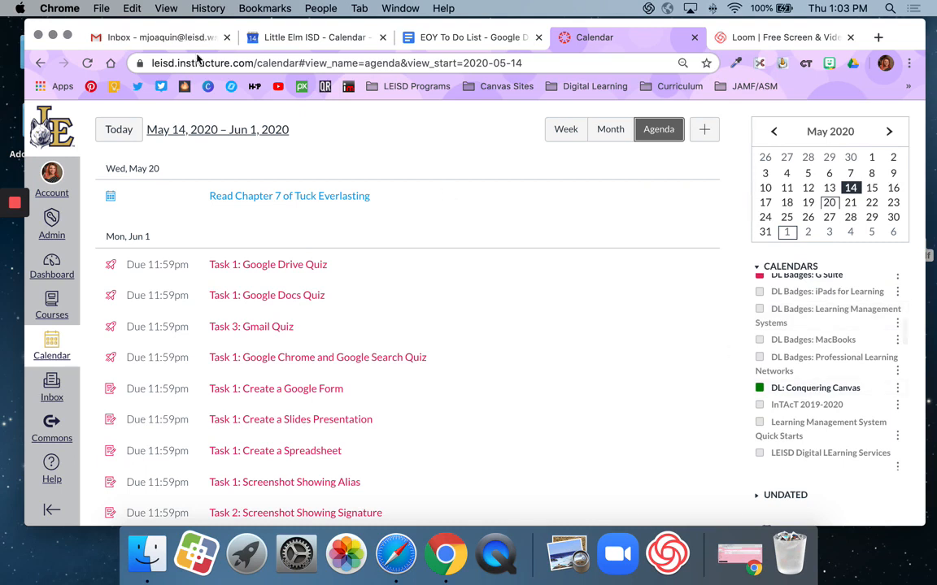
# - Open the unpublished Testing Videos course from the dashboard and view its course calendar
pyautogui.click(55, 124)
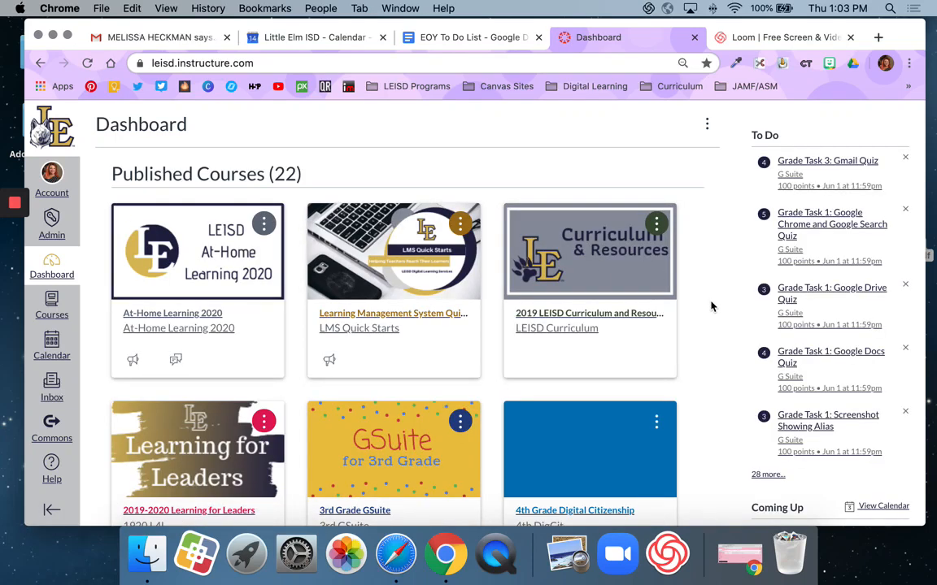
pyautogui.scroll(-15, 711, 306)
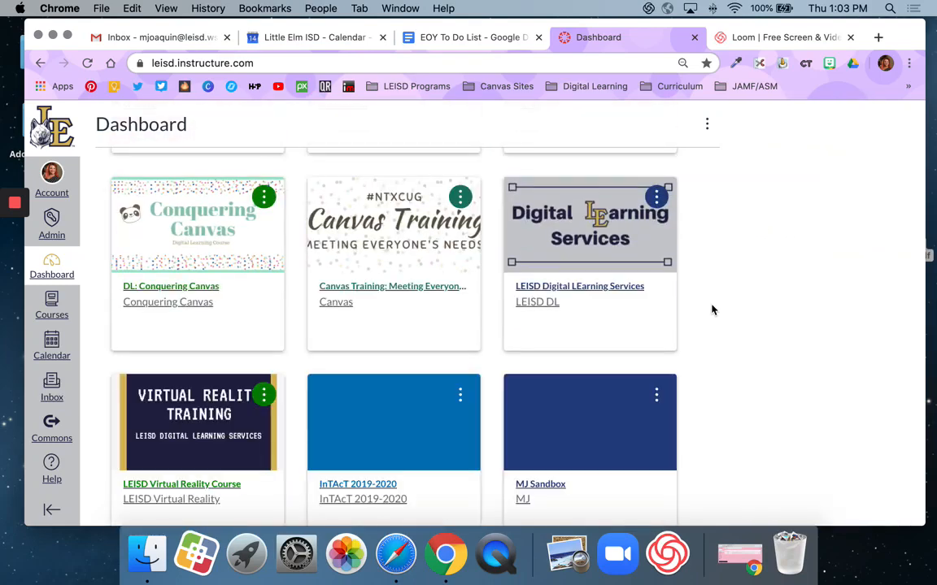
pyautogui.scroll(-10, 710, 309)
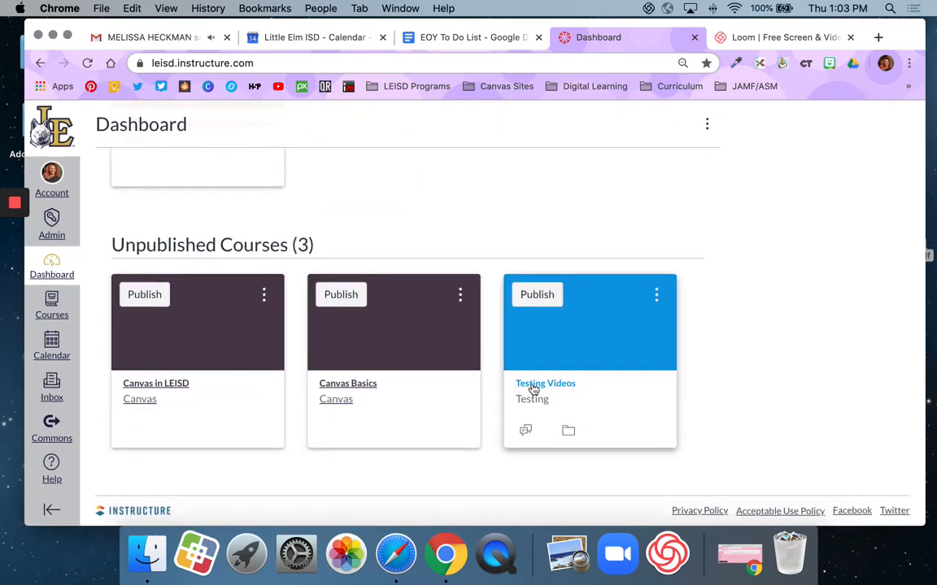
pyautogui.click(534, 388)
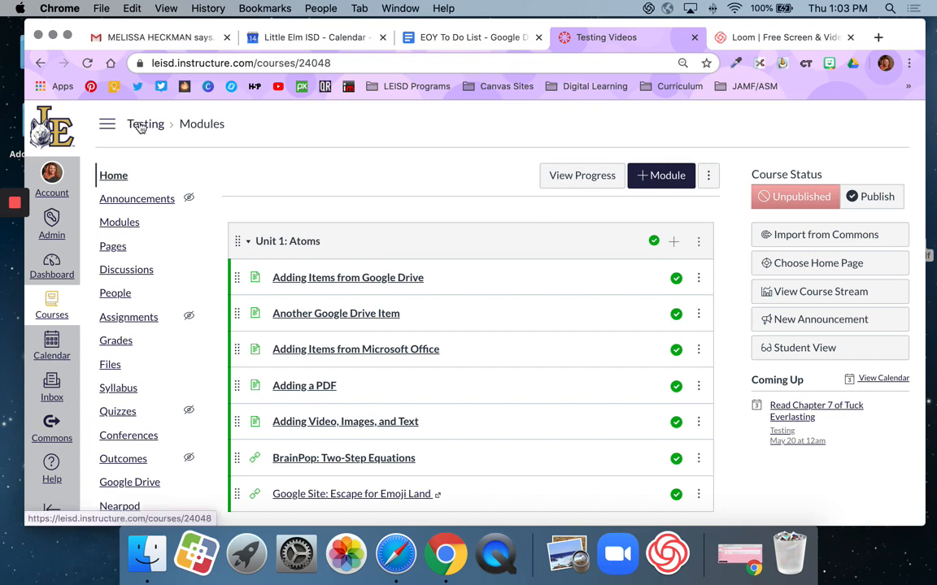
pyautogui.click(880, 384)
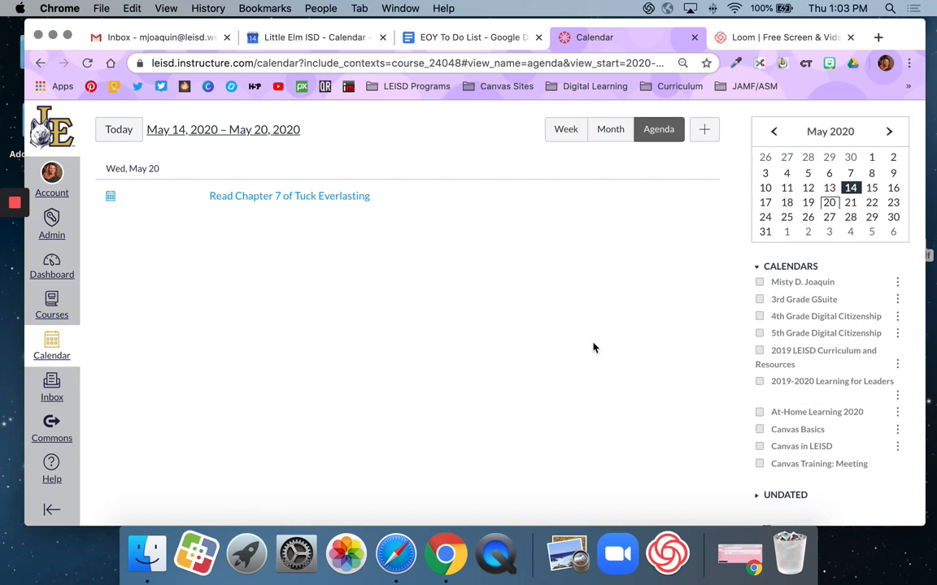
# - In Month view, add an event titled "Reminder, Field Trip Today!" on May 18, 2020 to the Testing Videos calendar
pyautogui.click(610, 130)
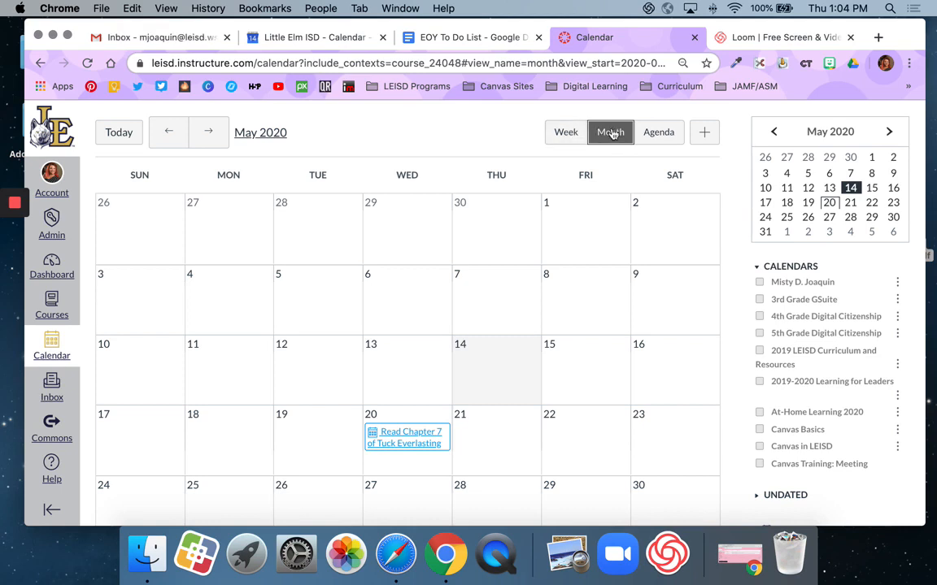
pyautogui.scroll(-3, 687, 296)
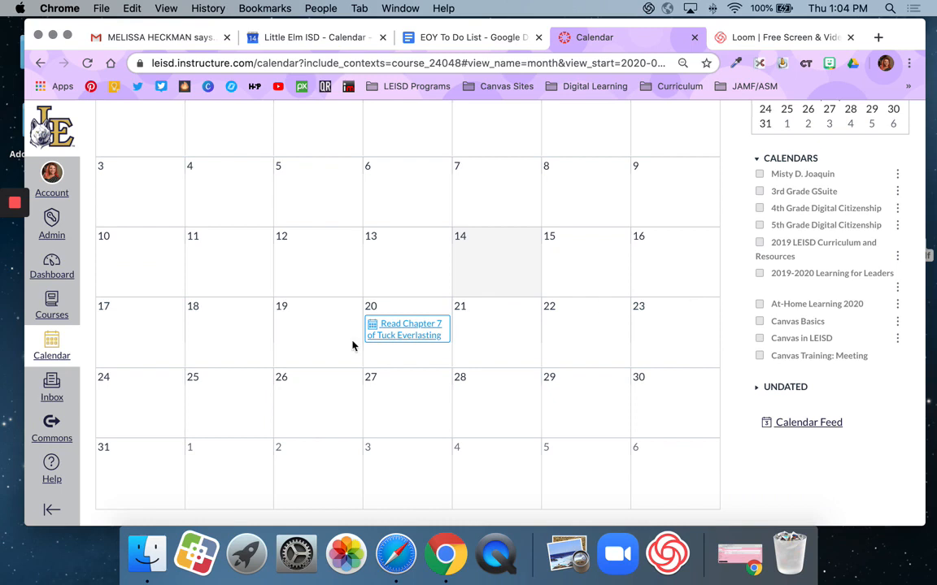
pyautogui.click(219, 332)
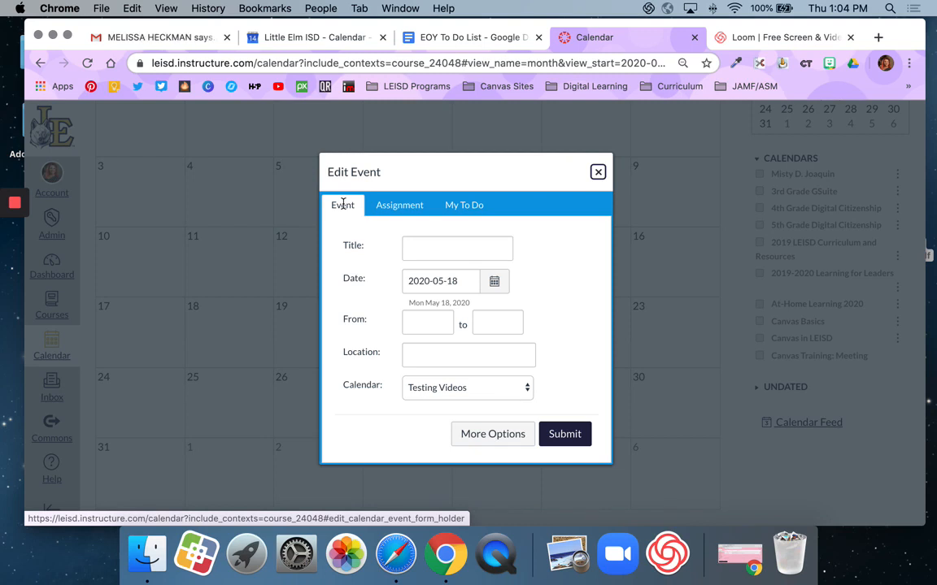
pyautogui.click(421, 247)
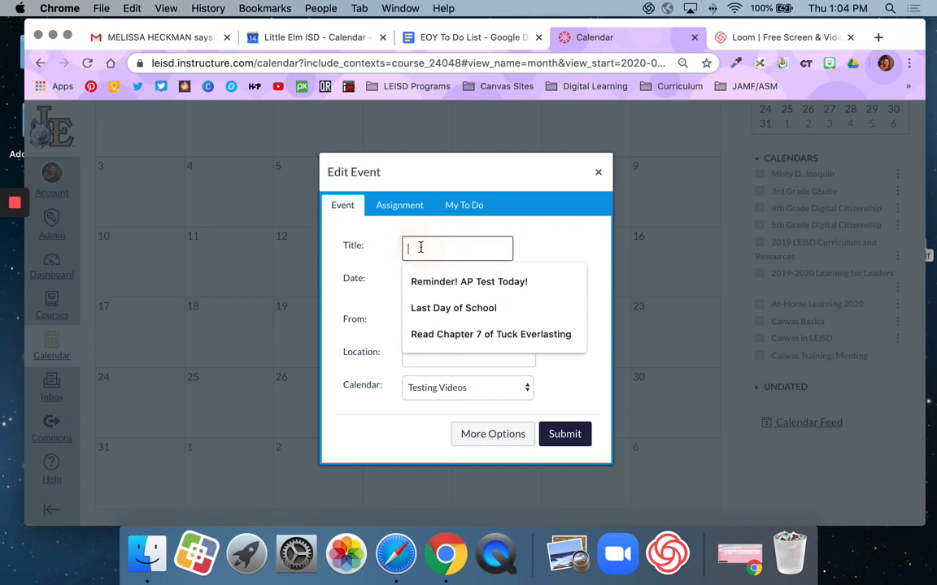
pyautogui.write('Reminder')
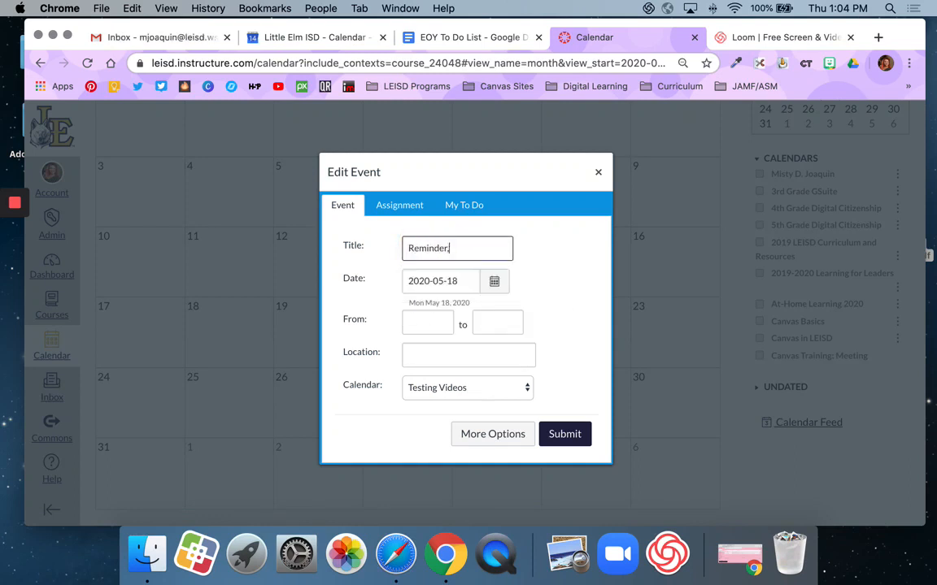
pyautogui.write(', Field Trip')
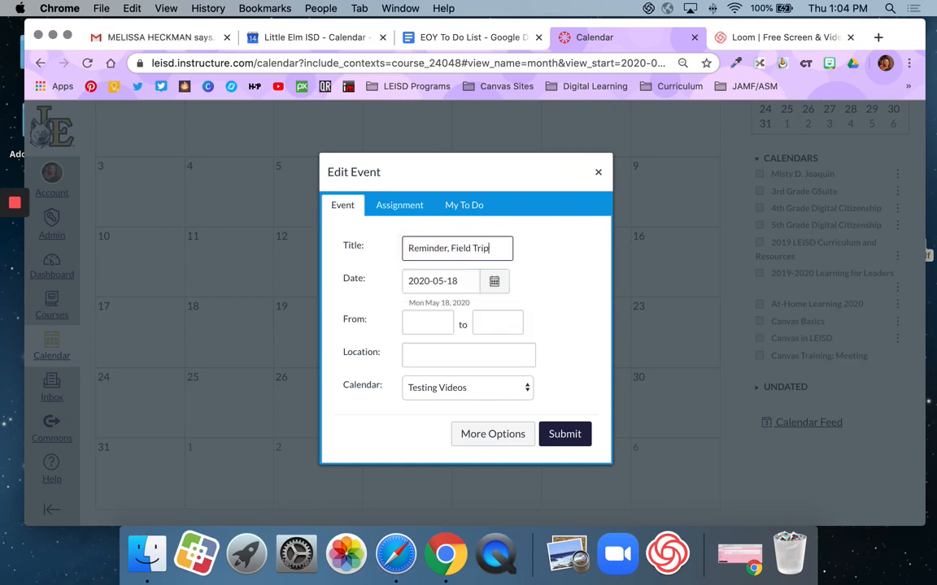
pyautogui.write(' Today!')
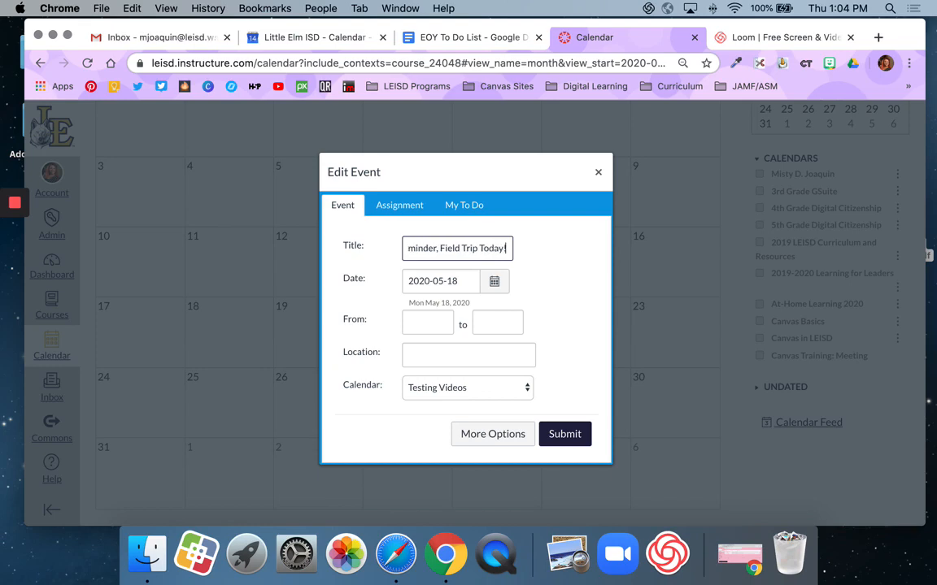
pyautogui.click(564, 435)
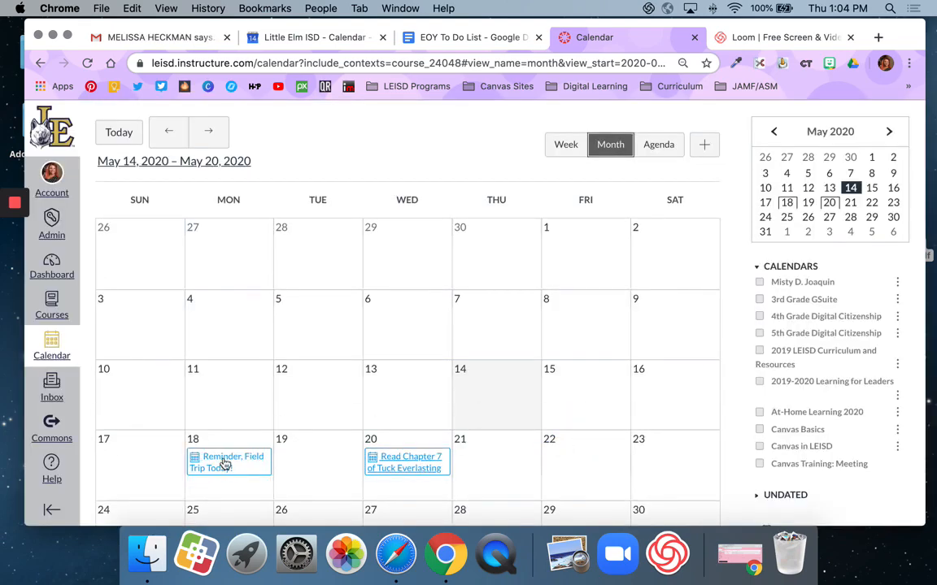
# - Check the month's events, return to the dashboard and open the Testing Videos course again
pyautogui.scroll(-3, 221, 461)
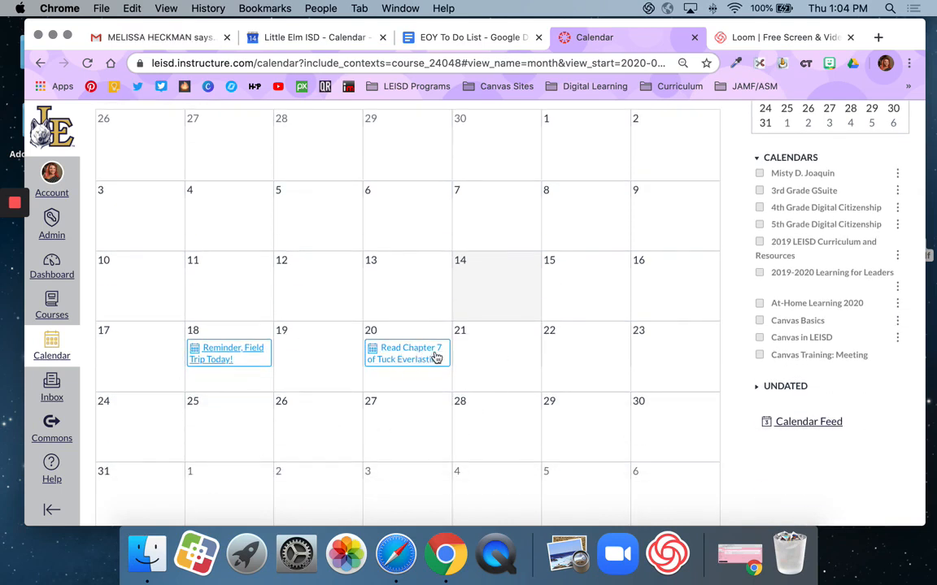
pyautogui.moveTo(409, 357)
pyautogui.scroll(3, 568, 406)
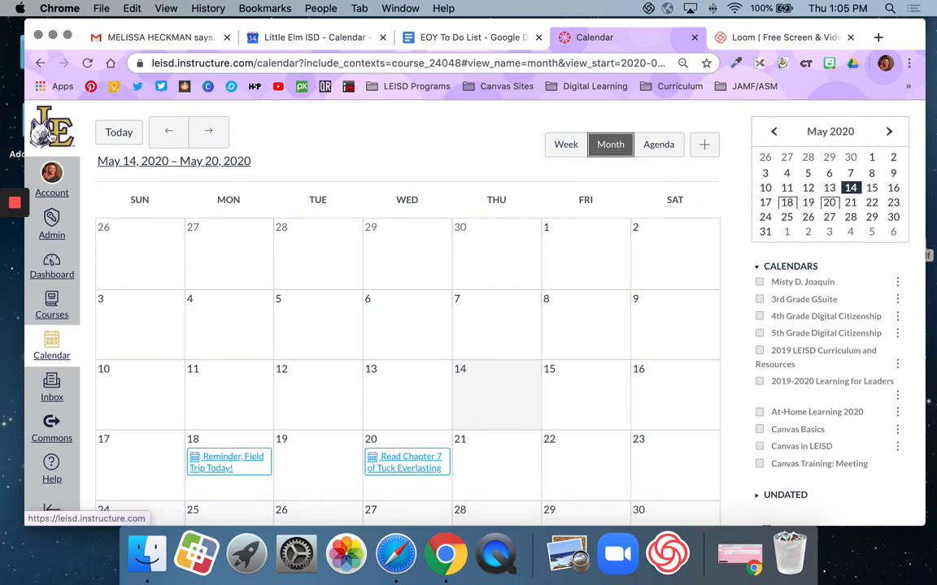
pyautogui.click(52, 134)
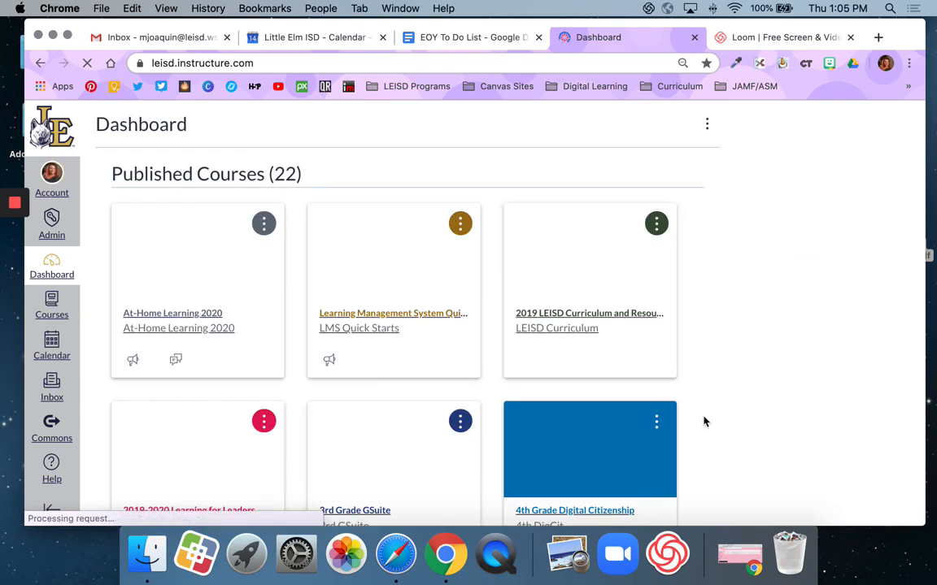
pyautogui.scroll(-10, 704, 421)
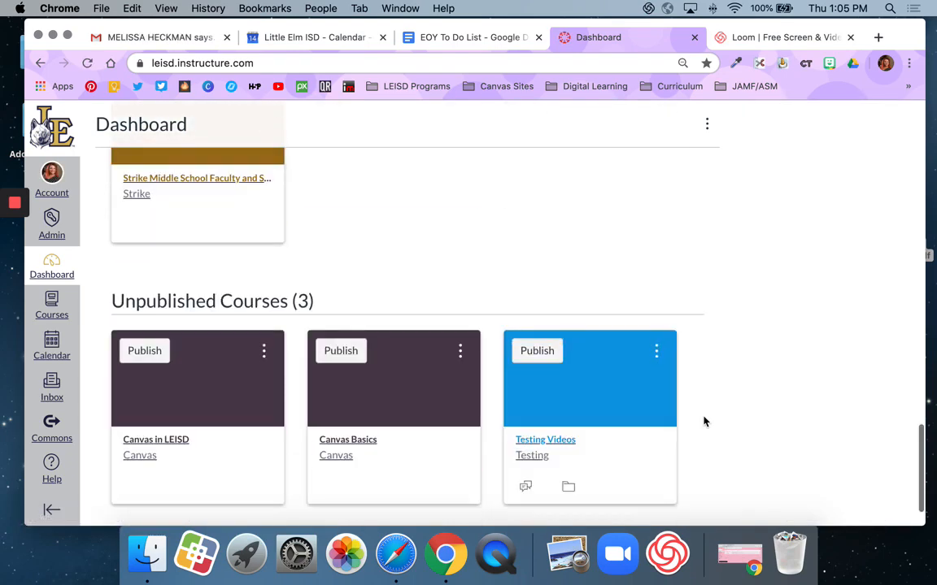
pyautogui.scroll(-2, 704, 421)
pyautogui.click(528, 381)
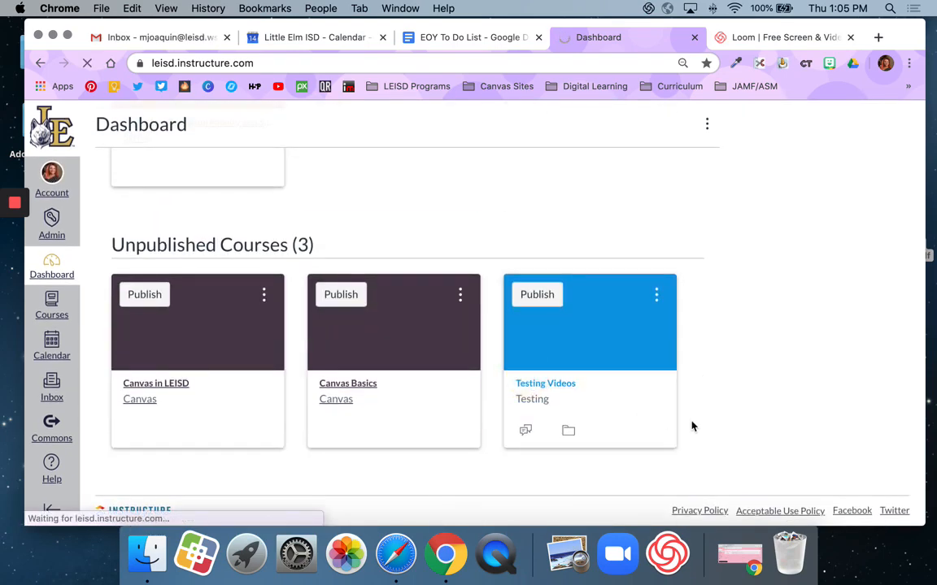